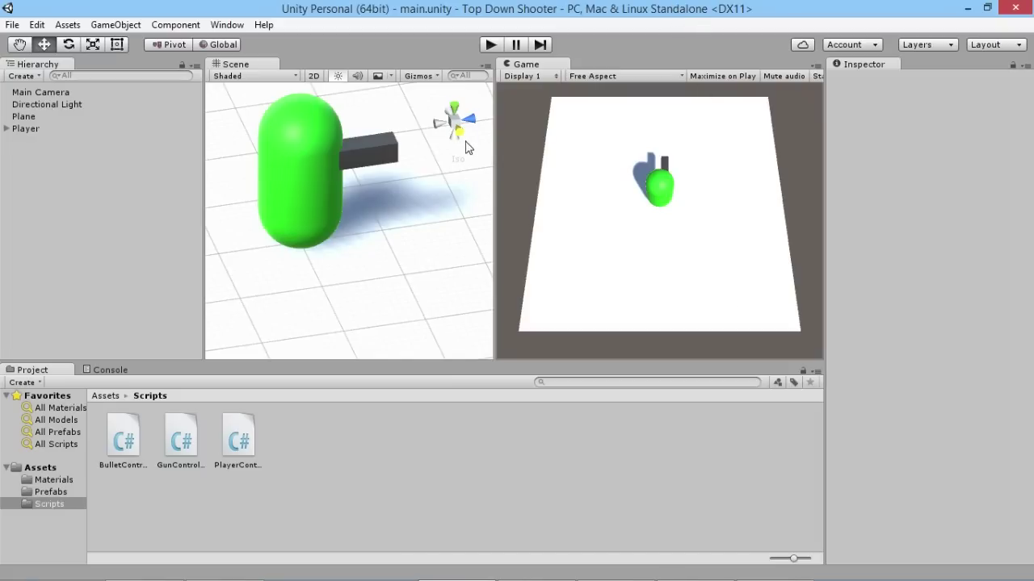
- Test-play the shooter, moving with W/S and firing at the aim point, then stop play mode
{"action": "left_click", "coordinate": [490, 44]}
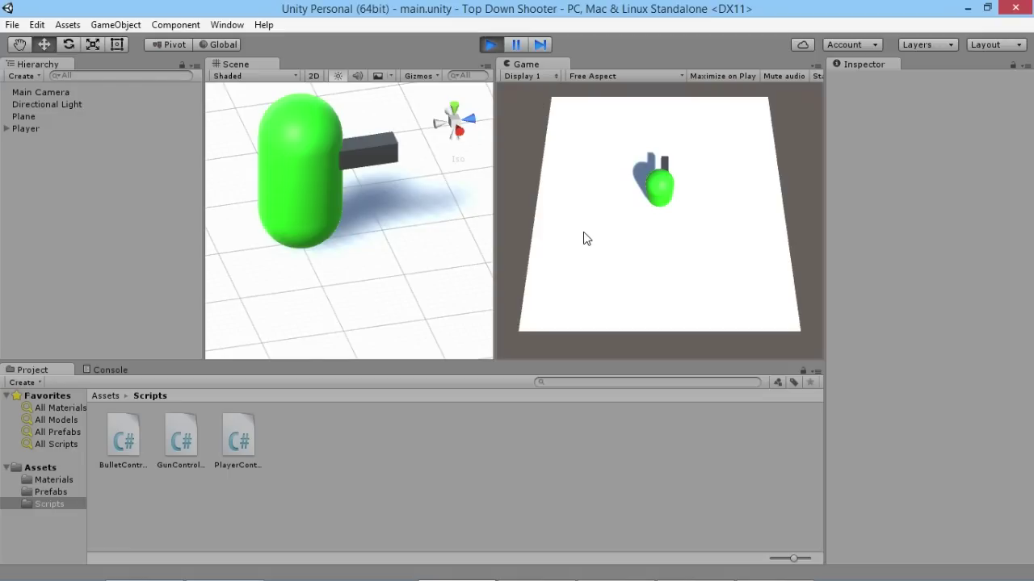
{"action": "key", "text": "s"}
{"action": "key", "text": "w"}
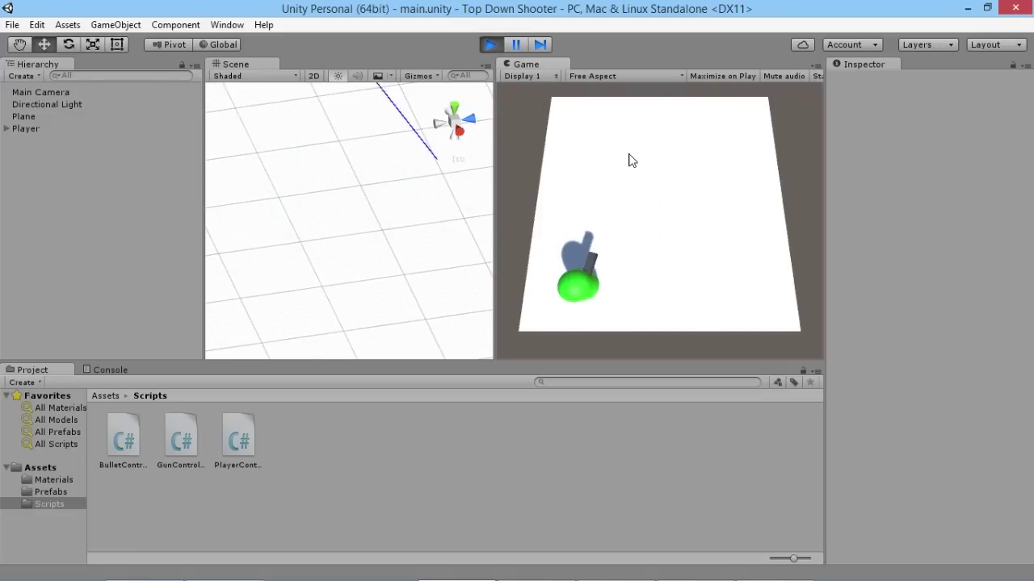
{"action": "left_click", "coordinate": [637, 157]}
{"action": "left_click", "coordinate": [646, 247]}
{"action": "left_click", "coordinate": [646, 246]}
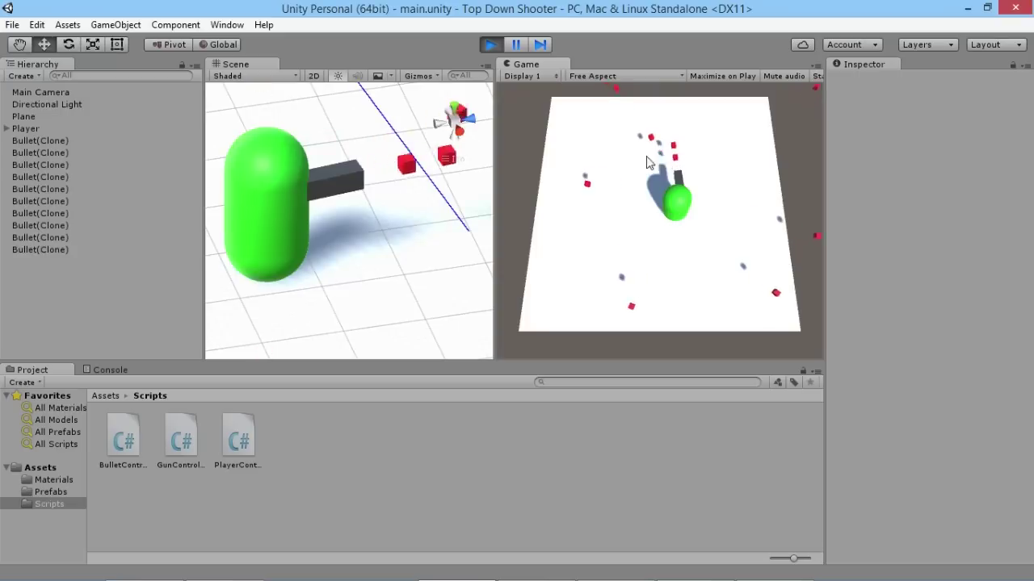
{"action": "key", "text": "s"}
{"action": "left_click", "coordinate": [704, 157]}
{"action": "key", "text": "w"}
{"action": "left_click", "coordinate": [693, 164]}
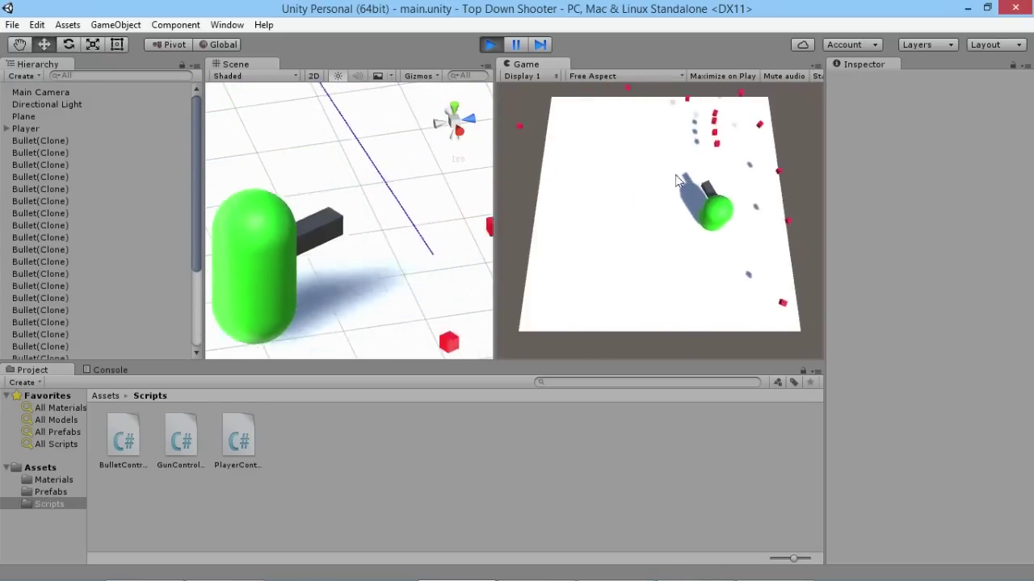
{"action": "left_click", "coordinate": [490, 45]}
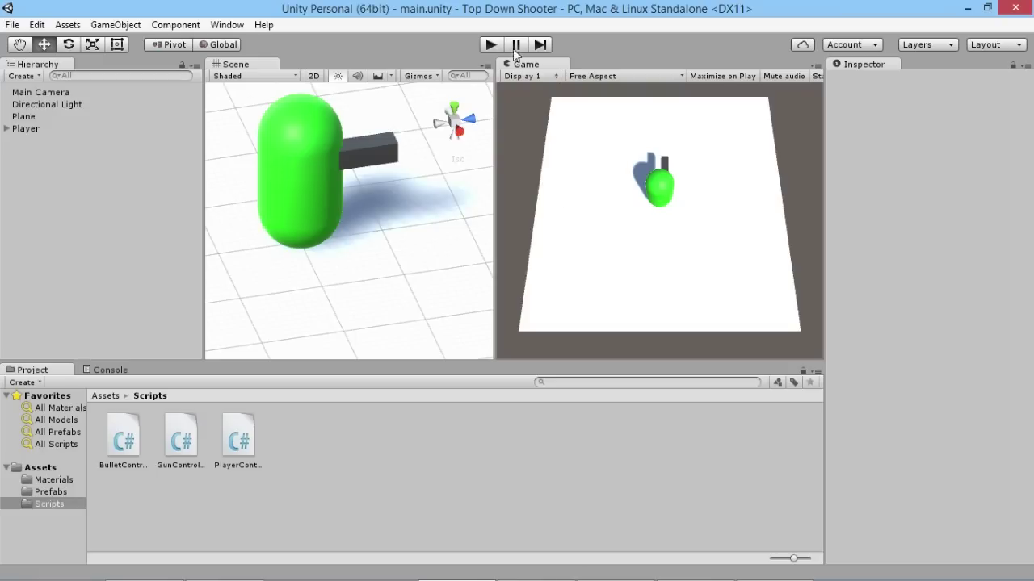
- Test-play again, driving the player around the plane with WASD
{"action": "left_click", "coordinate": [489, 45]}
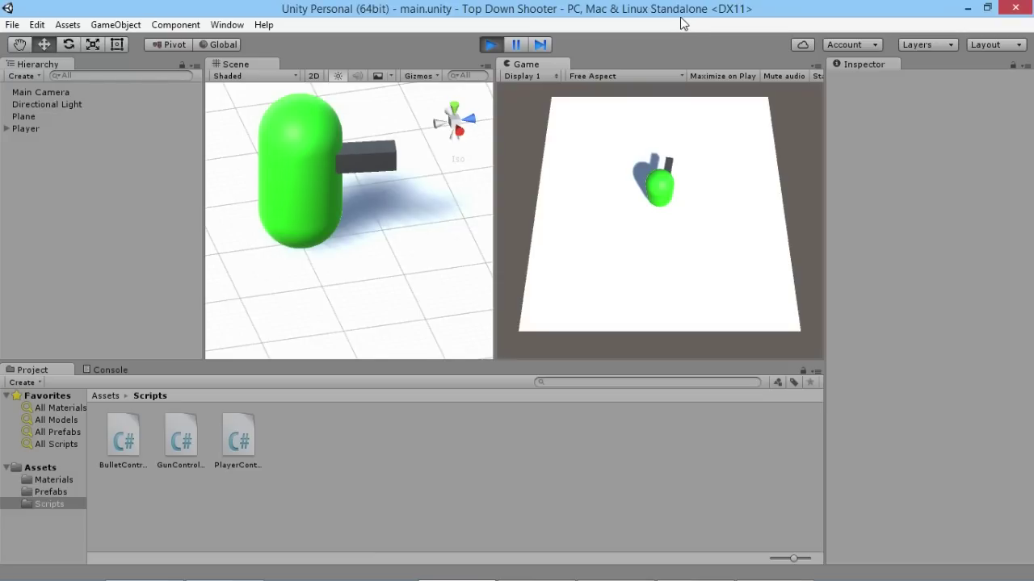
{"action": "key", "text": "s"}
{"action": "key", "text": "a"}
{"action": "key", "text": "w"}
{"action": "key", "text": "d"}
{"action": "key", "text": "s"}
{"action": "key", "text": "a"}
{"action": "key", "text": "s"}
{"action": "key", "text": "d"}
{"action": "key", "text": "w"}
{"action": "key", "text": "a"}
{"action": "key", "text": "s"}
{"action": "key", "text": "w"}
{"action": "key", "text": "s"}
{"action": "key", "text": "d"}
{"action": "key", "text": "w"}
{"action": "key", "text": "a"}
{"action": "key", "text": "s"}
{"action": "key", "text": "d"}
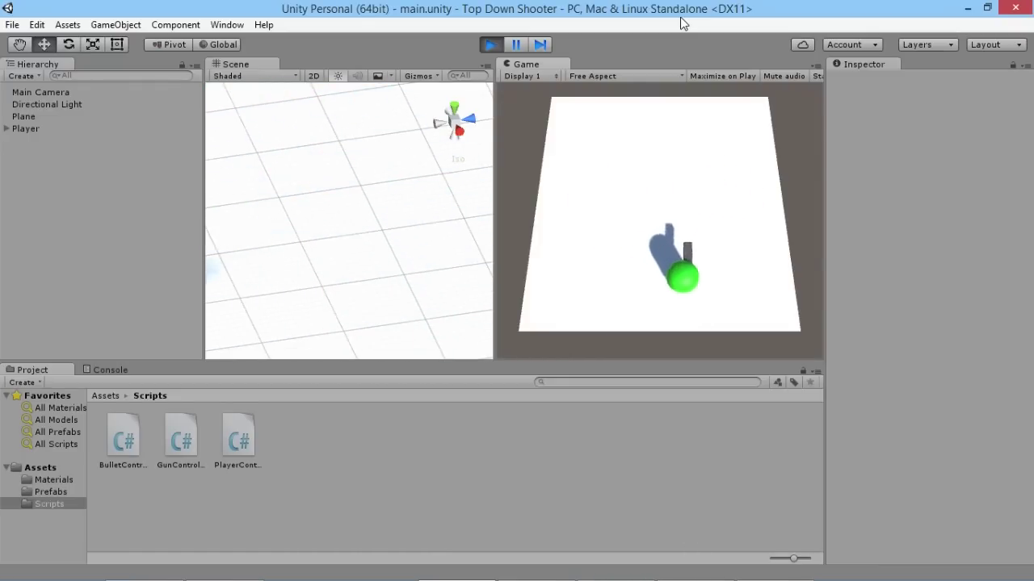
{"action": "key", "text": "w"}
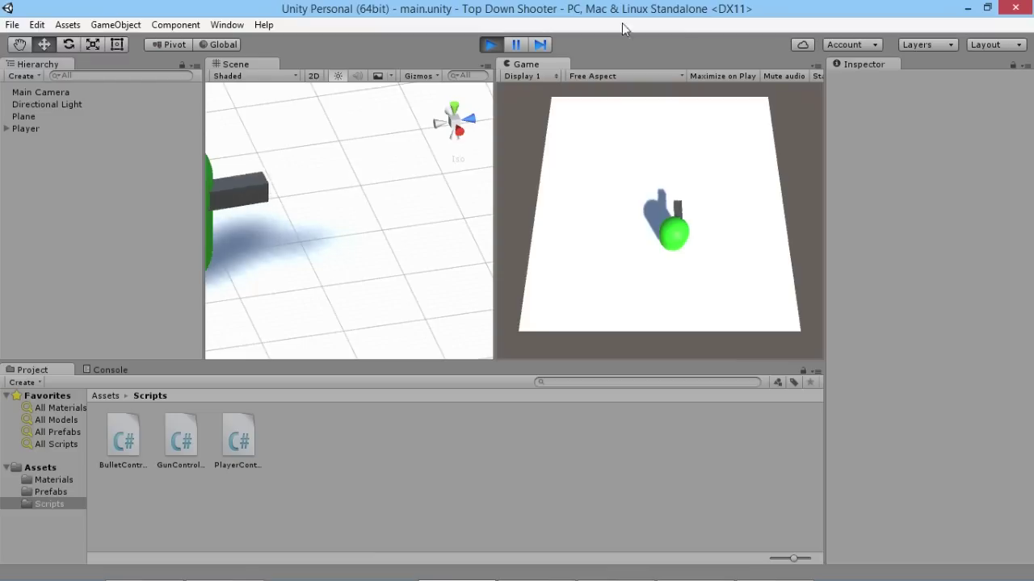
{"action": "key", "text": "a"}
{"action": "key", "text": "w"}
{"action": "key", "text": "a"}
{"action": "key", "text": "d"}
{"action": "key", "text": "s"}
{"action": "key", "text": "w"}
- Keep moving while firing bullets at the aim point, then stop play mode with Ctrl+P
{"action": "key", "text": "w"}
{"action": "key", "text": "s"}
{"action": "key", "text": "a"}
{"action": "left_click", "coordinate": [678, 179]}
{"action": "key", "text": "w"}
{"action": "key", "text": "d"}
{"action": "left_click", "coordinate": [671, 153]}
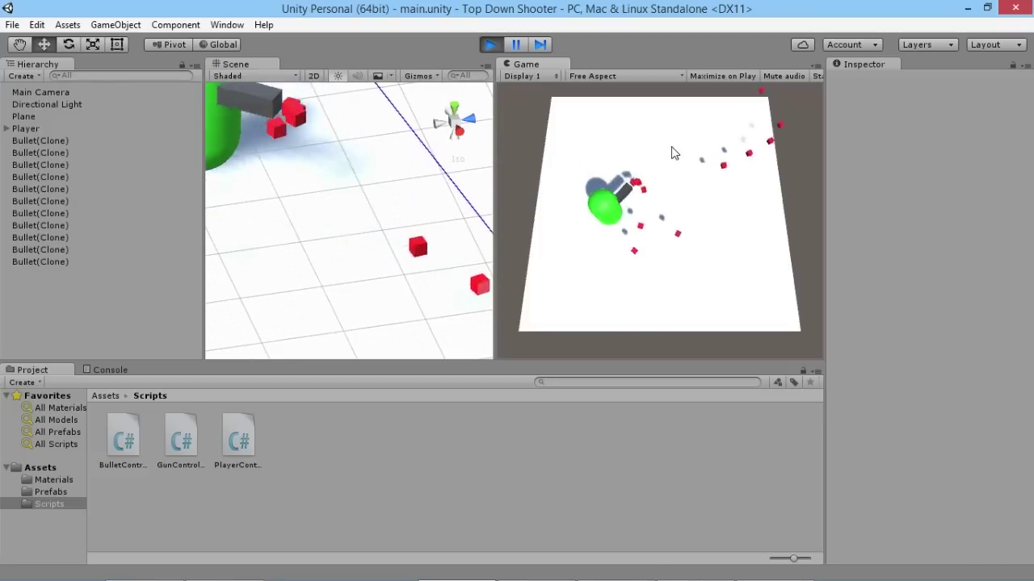
{"action": "key", "text": "w"}
{"action": "left_click", "coordinate": [724, 237]}
{"action": "key", "text": "a"}
{"action": "key", "text": "s"}
{"action": "left_click", "coordinate": [715, 182]}
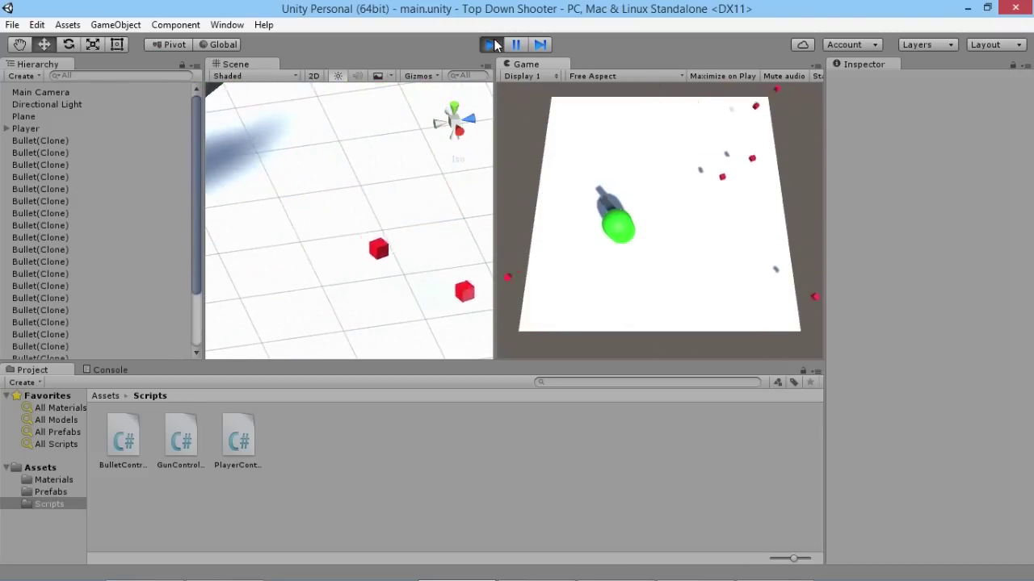
{"action": "key", "text": "ctrl+p"}
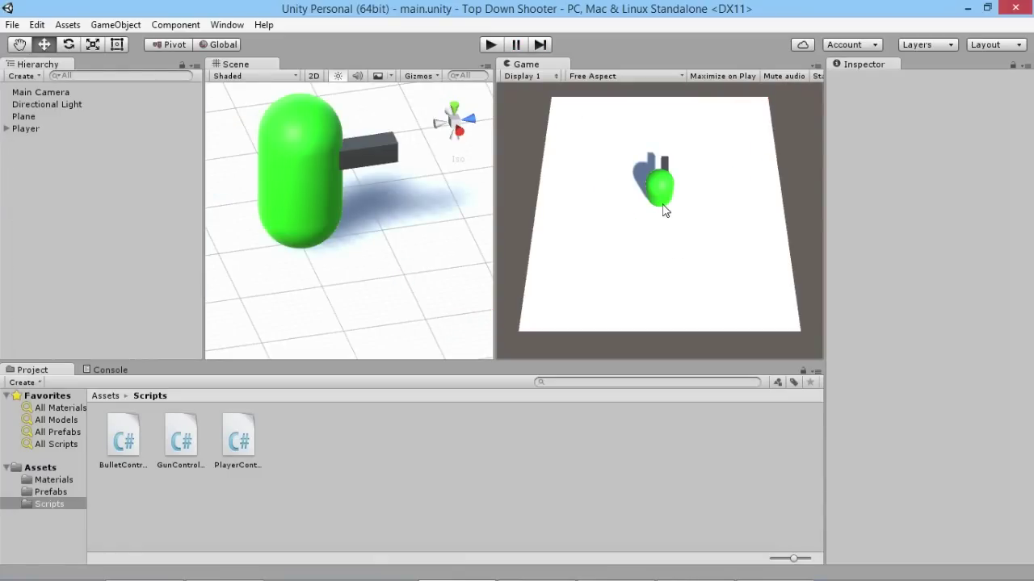
- Open Project Settings > Input and expand the Axes list and the Horizontal axis
{"action": "left_click", "coordinate": [44, 24]}
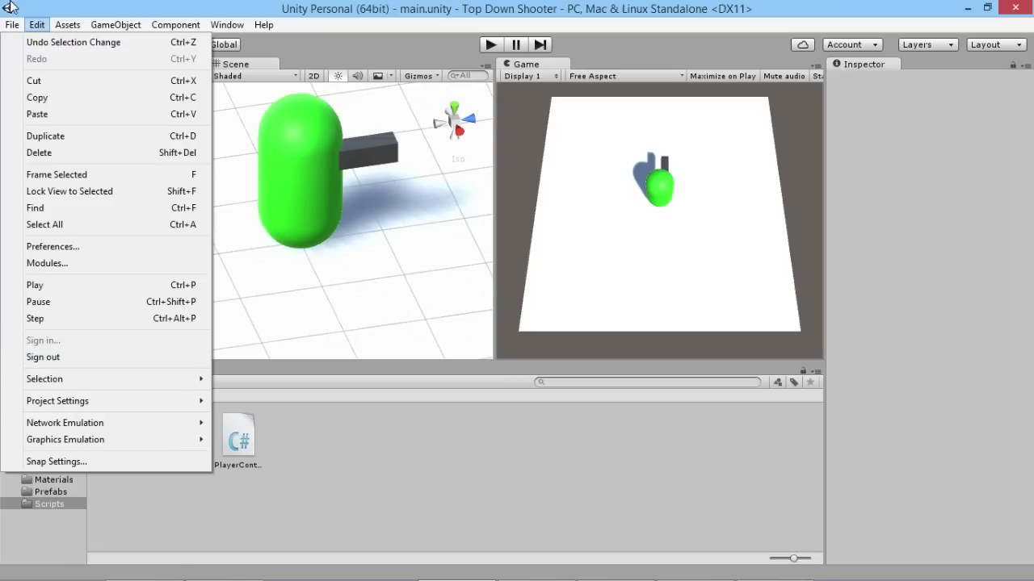
{"action": "key", "text": "Left"}
{"action": "left_click", "coordinate": [37, 24]}
{"action": "mouse_move", "coordinate": [193, 410]}
{"action": "left_click", "coordinate": [275, 217]}
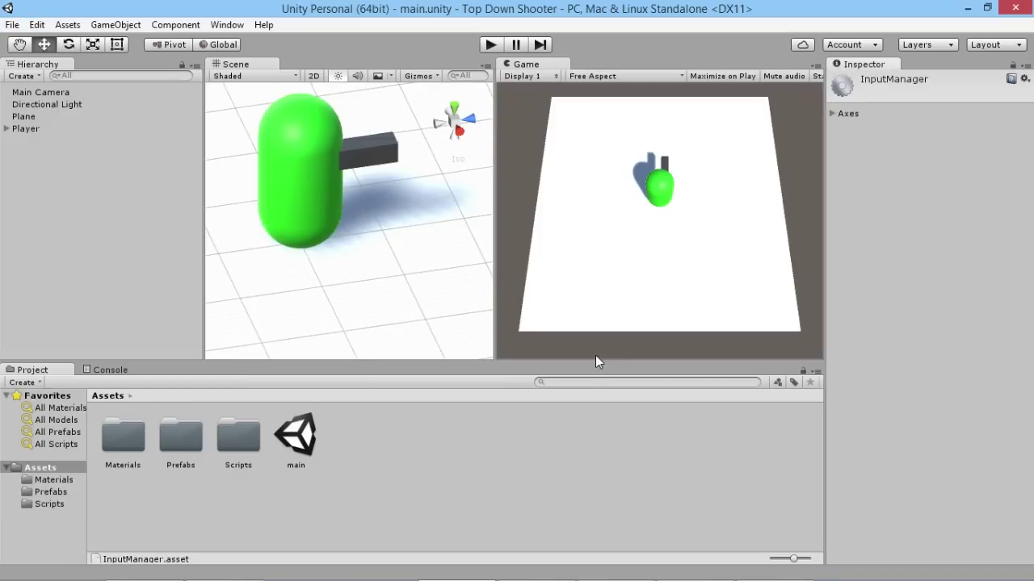
{"action": "left_click", "coordinate": [832, 114]}
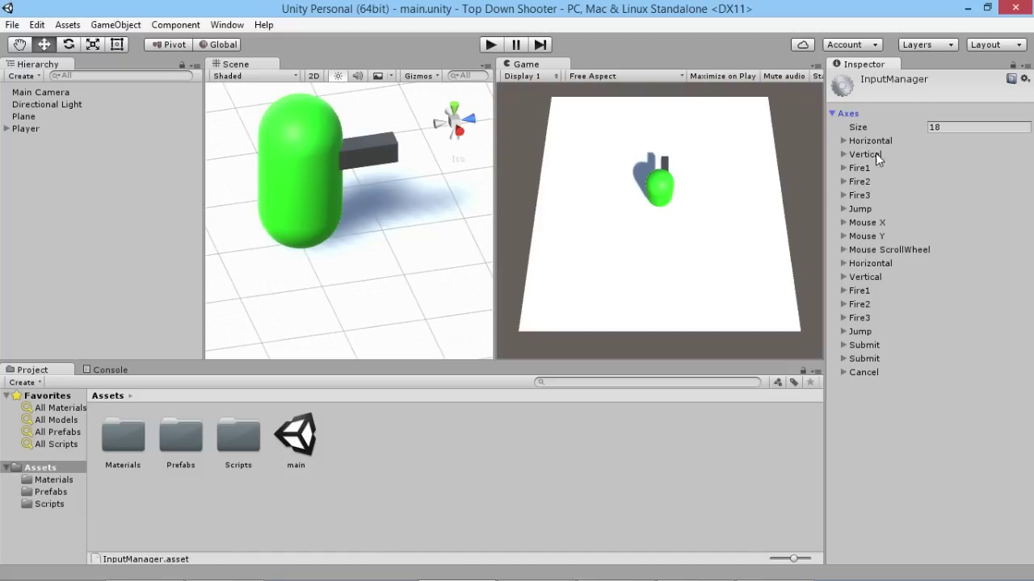
{"action": "left_click", "coordinate": [842, 141]}
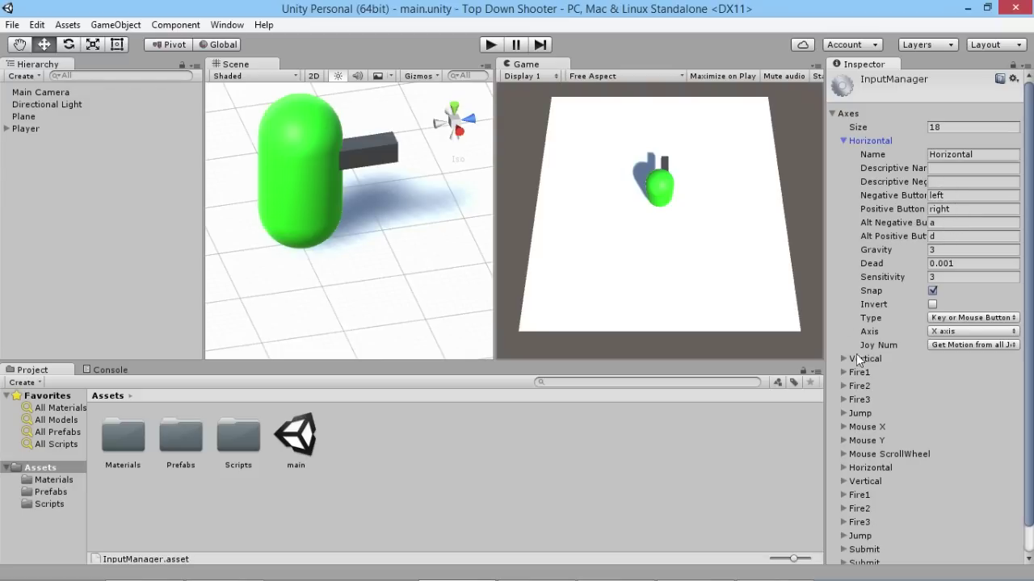
{"action": "scroll", "coordinate": [884, 354], "scroll_direction": "down", "scroll_amount": 1}
{"action": "left_click", "coordinate": [842, 438]}
{"action": "scroll", "coordinate": [926, 329], "scroll_direction": "down", "scroll_amount": 6}
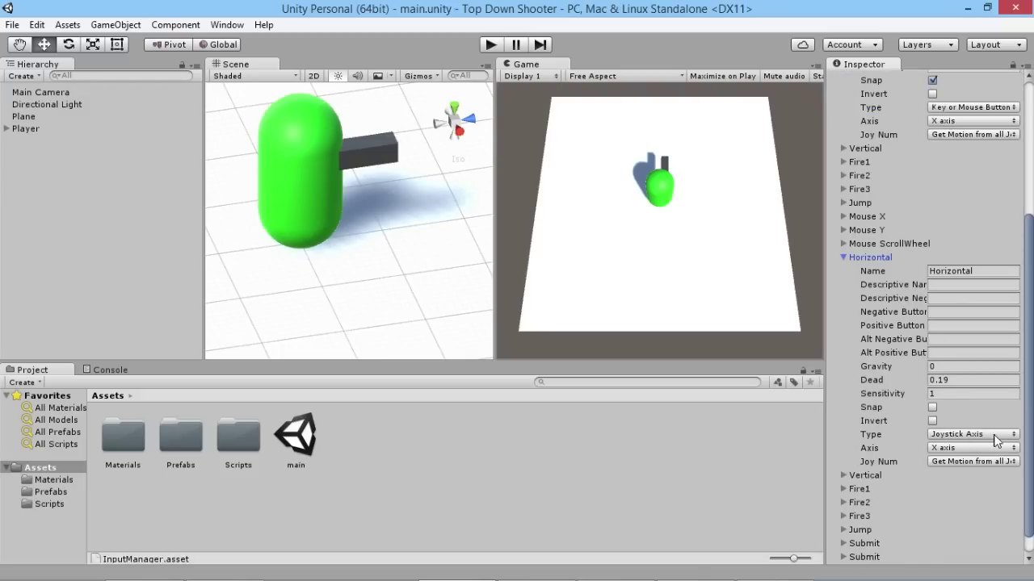
{"action": "left_click", "coordinate": [843, 256]}
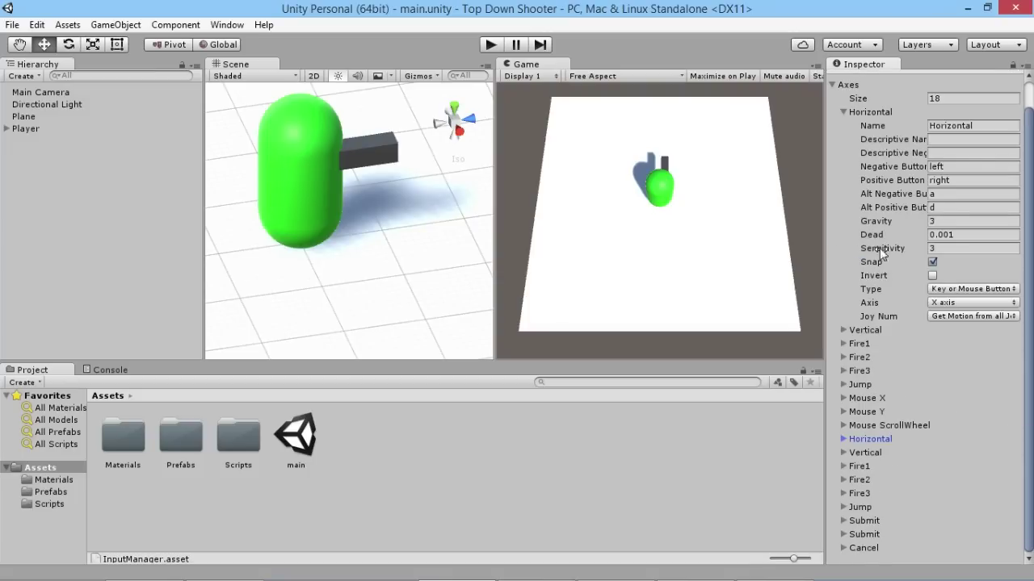
{"action": "scroll", "coordinate": [837, 163], "scroll_direction": "up", "scroll_amount": 1}
{"action": "left_click", "coordinate": [843, 139]}
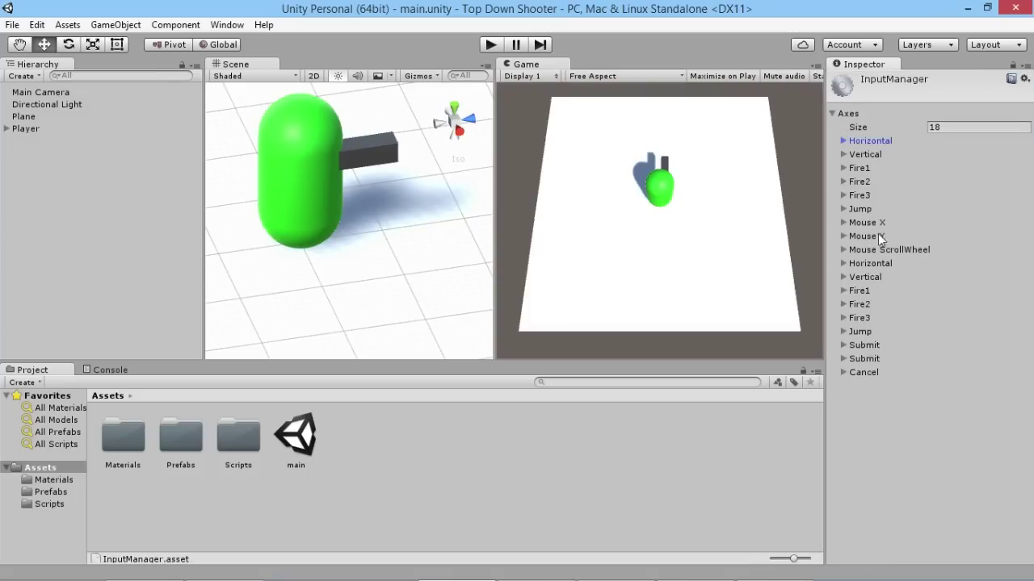
{"action": "left_click", "coordinate": [941, 125]}
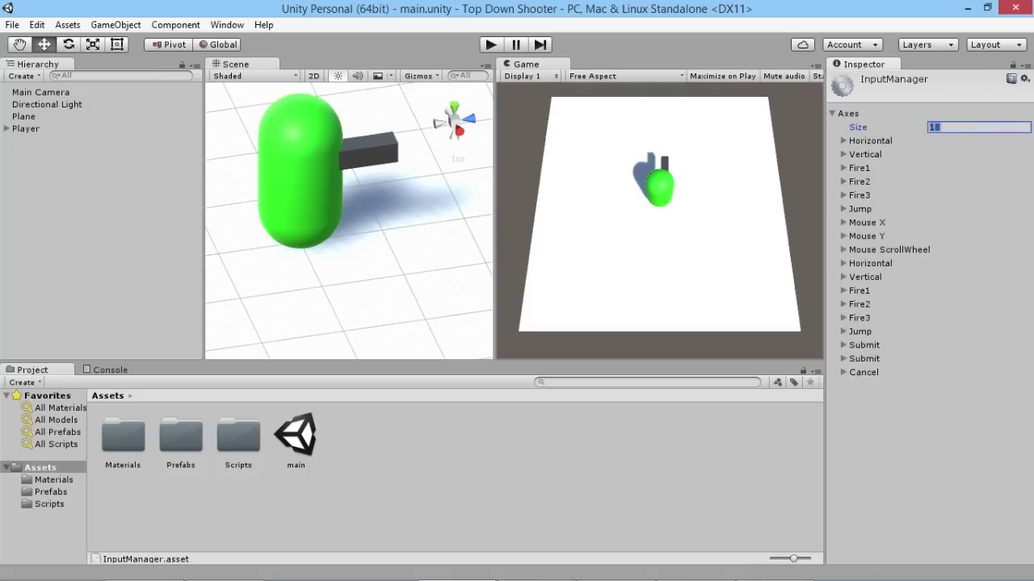
- Raise the Axes size to 19 and expand the newly added axis
{"action": "type", "text": "19"}
{"action": "key", "text": "Return"}
{"action": "left_click", "coordinate": [863, 386]}
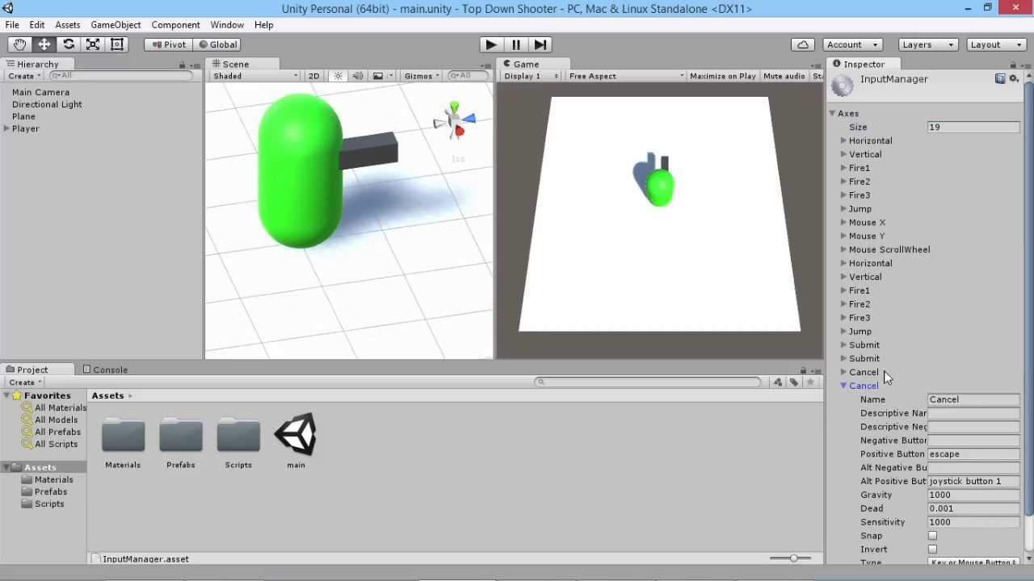
- Rename the duplicate Cancel axis to RHorizontal
{"action": "scroll", "coordinate": [856, 441], "scroll_direction": "down", "scroll_amount": 3}
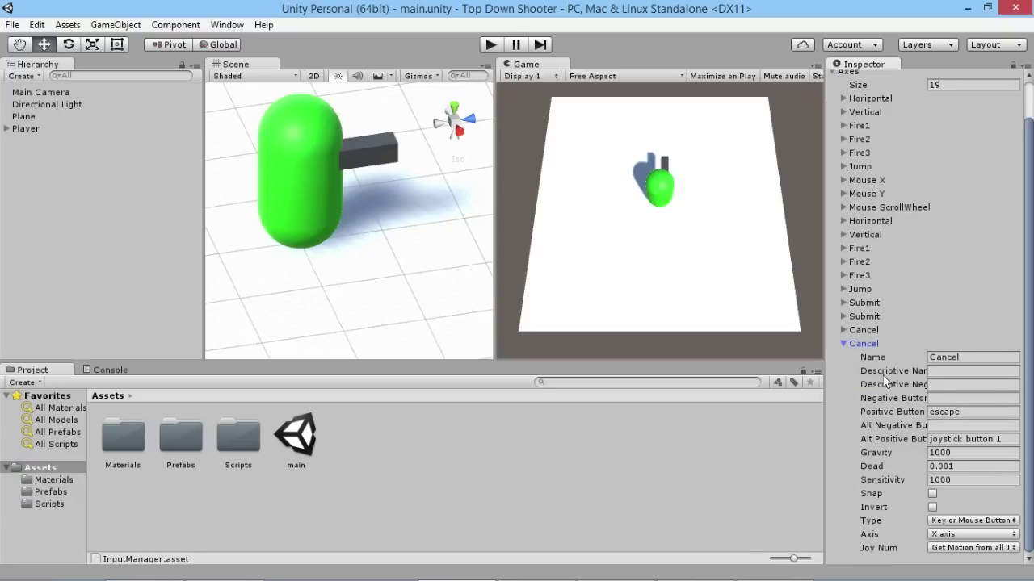
{"action": "left_click", "coordinate": [942, 356]}
{"action": "type", "text": "RHorizontal"}
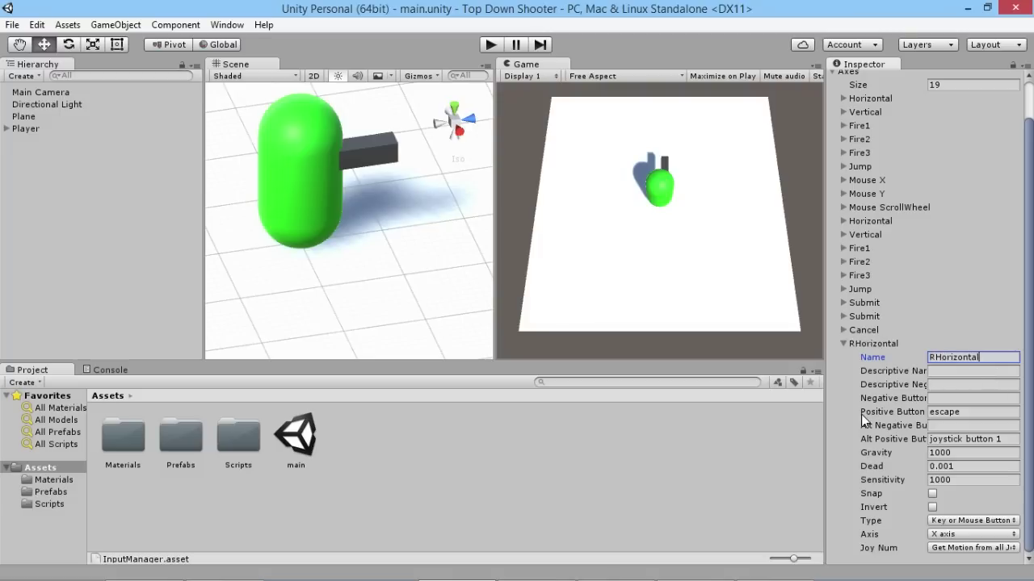
{"action": "left_click", "coordinate": [973, 411]}
- Clear RHorizontal's Positive Button (escape) and Alt Positive Button (joystick button 1)
{"action": "key", "text": "BackSpace"}
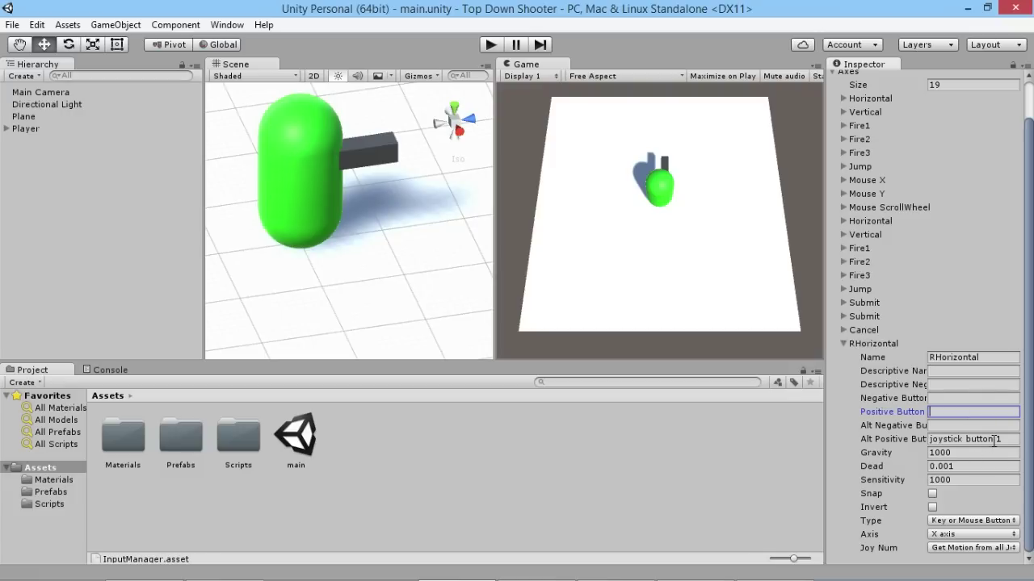
{"action": "left_click", "coordinate": [970, 436]}
{"action": "key", "text": "BackSpace"}
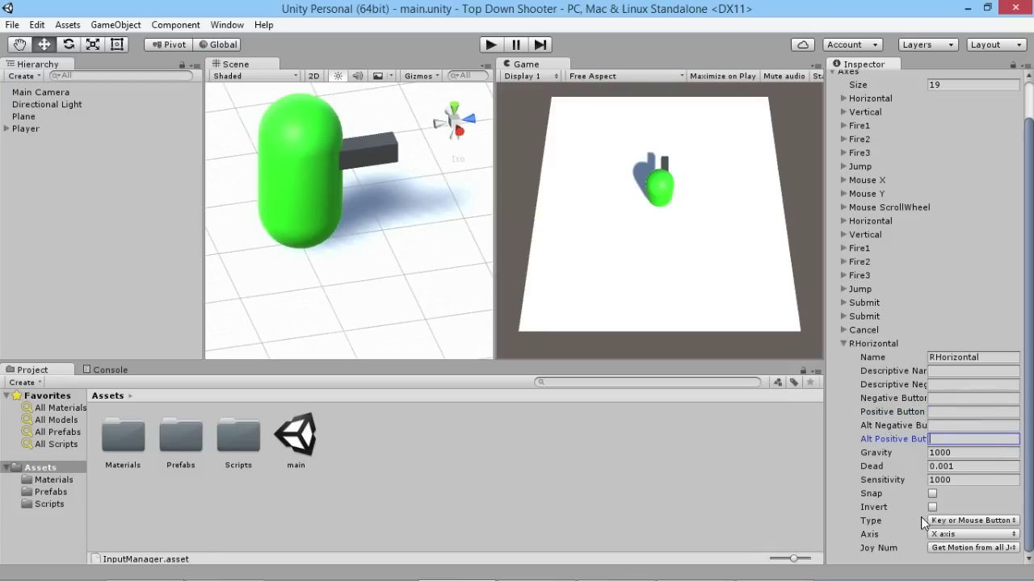
- Set RHorizontal's Type to Joystick Axis on the 4th axis
{"action": "left_click", "coordinate": [983, 521]}
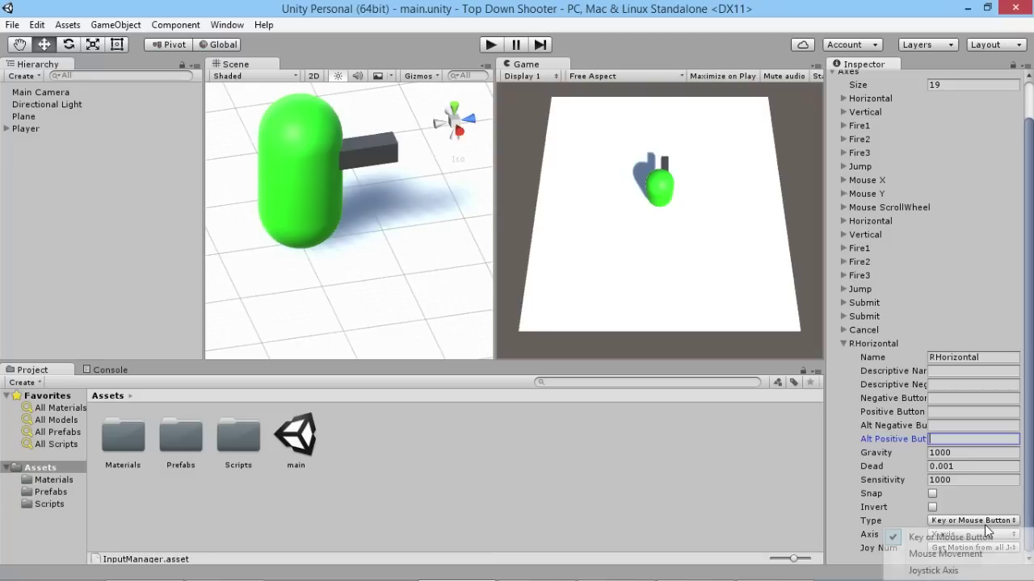
{"action": "left_click", "coordinate": [933, 571]}
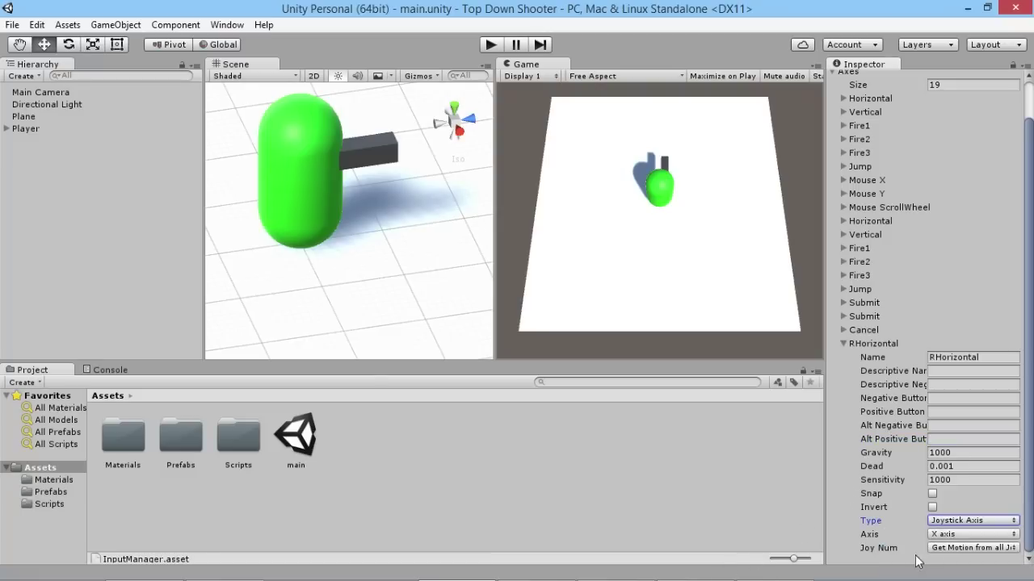
{"action": "left_click", "coordinate": [955, 536]}
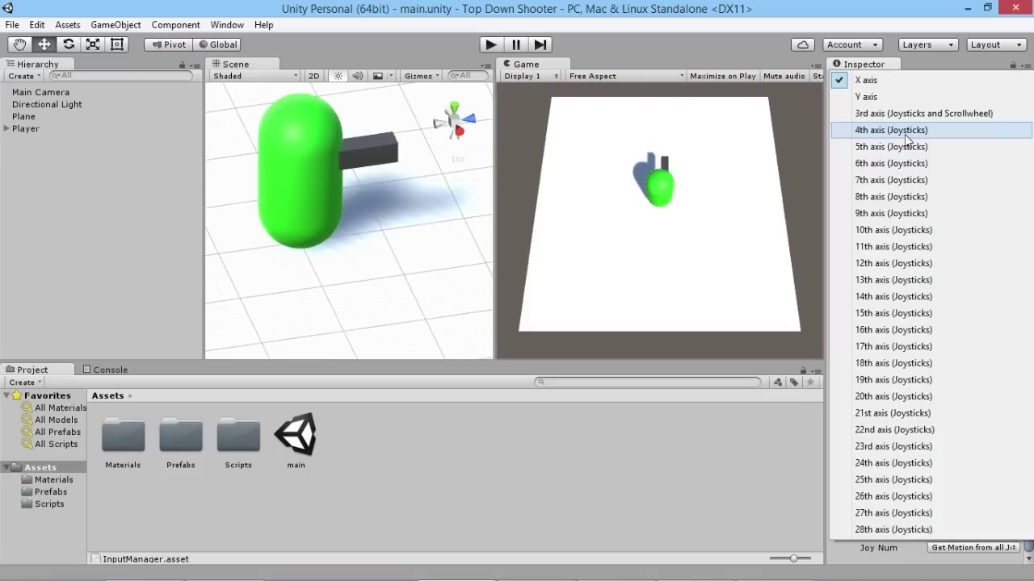
{"action": "left_click", "coordinate": [884, 131]}
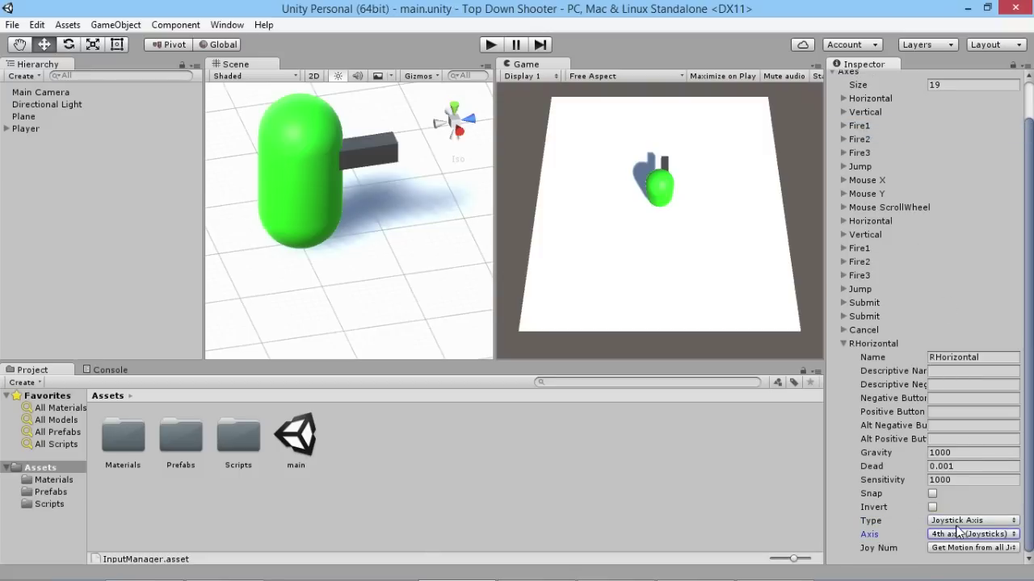
- Set Gravity 0, Sensitivity 1 and Dead 0.19 for RHorizontal
{"action": "left_click", "coordinate": [947, 453]}
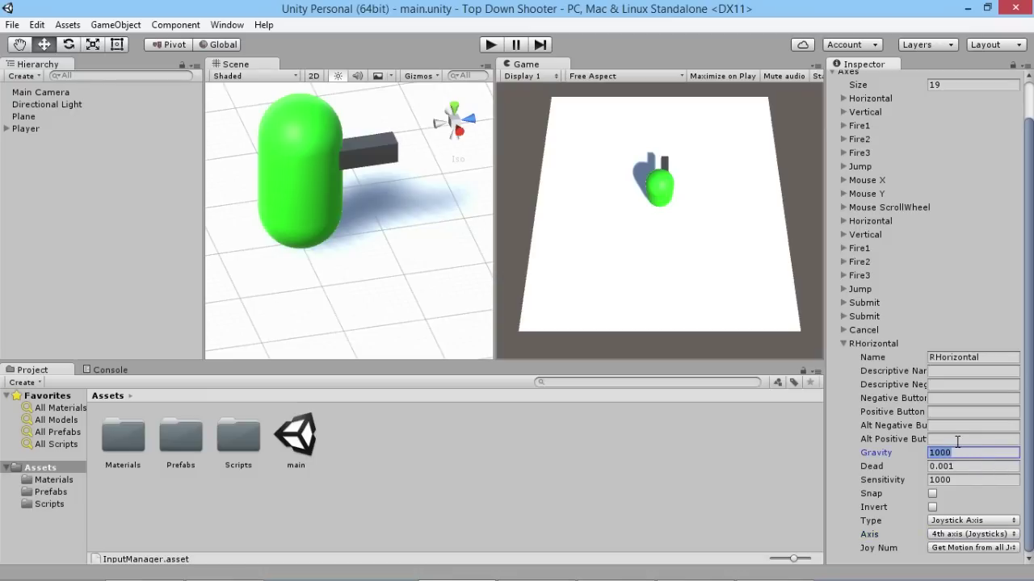
{"action": "type", "text": "0"}
{"action": "left_click", "coordinate": [961, 480]}
{"action": "type", "text": "1"}
{"action": "left_click", "coordinate": [943, 466]}
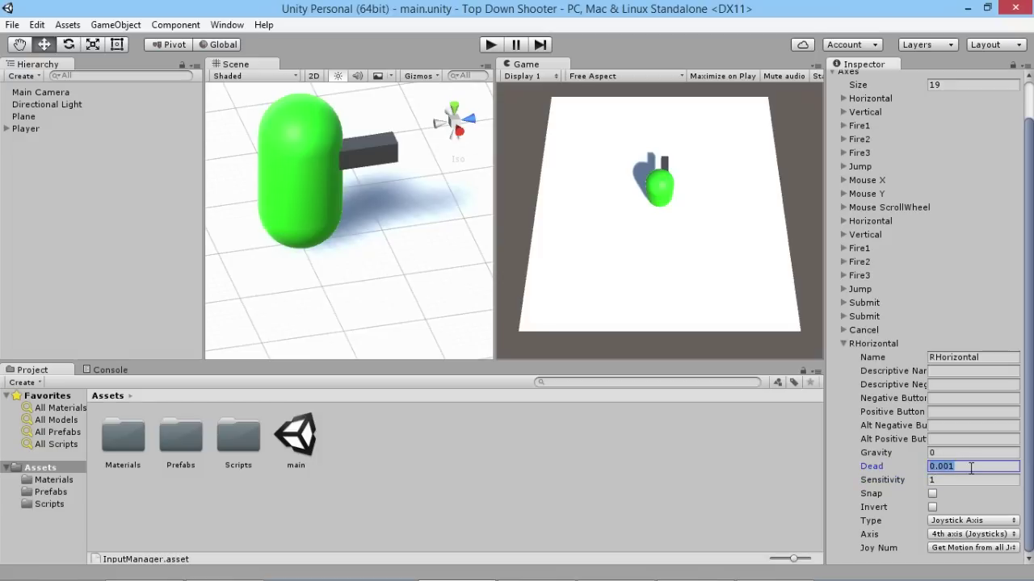
{"action": "type", "text": ".19"}
{"action": "key", "text": "Return"}
{"action": "left_click", "coordinate": [842, 220]}
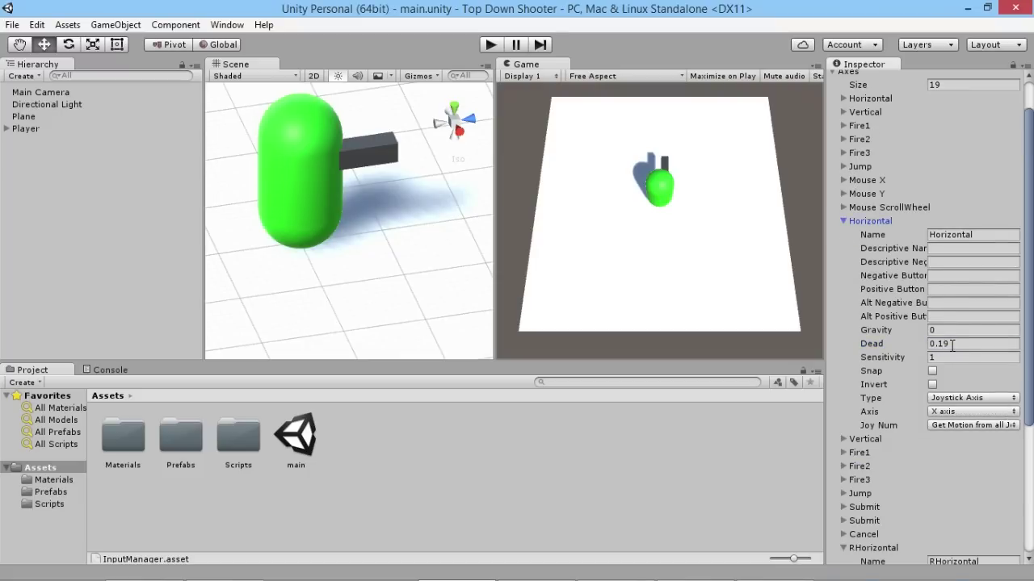
{"action": "left_click", "coordinate": [843, 220]}
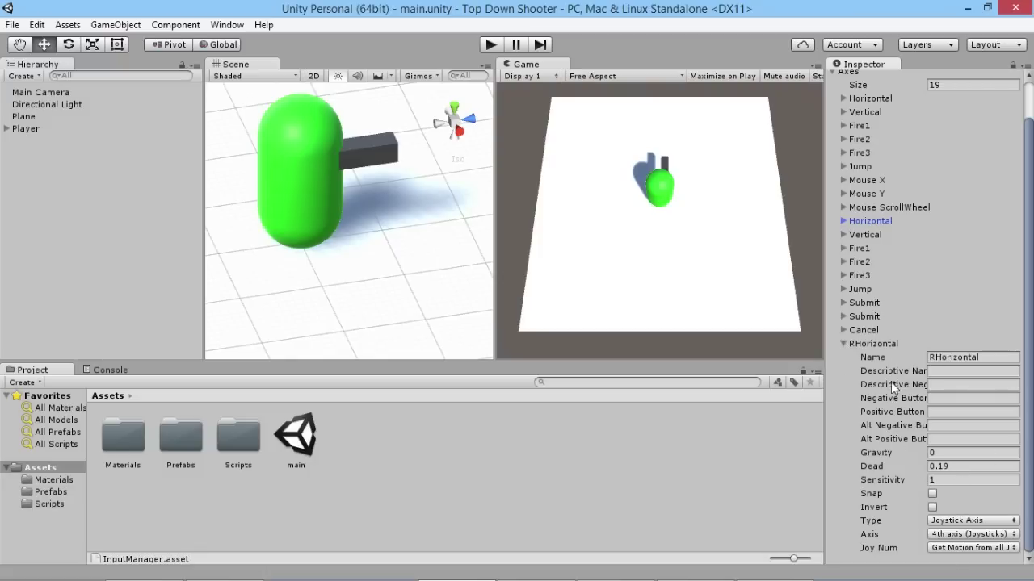
{"action": "left_click", "coordinate": [842, 344]}
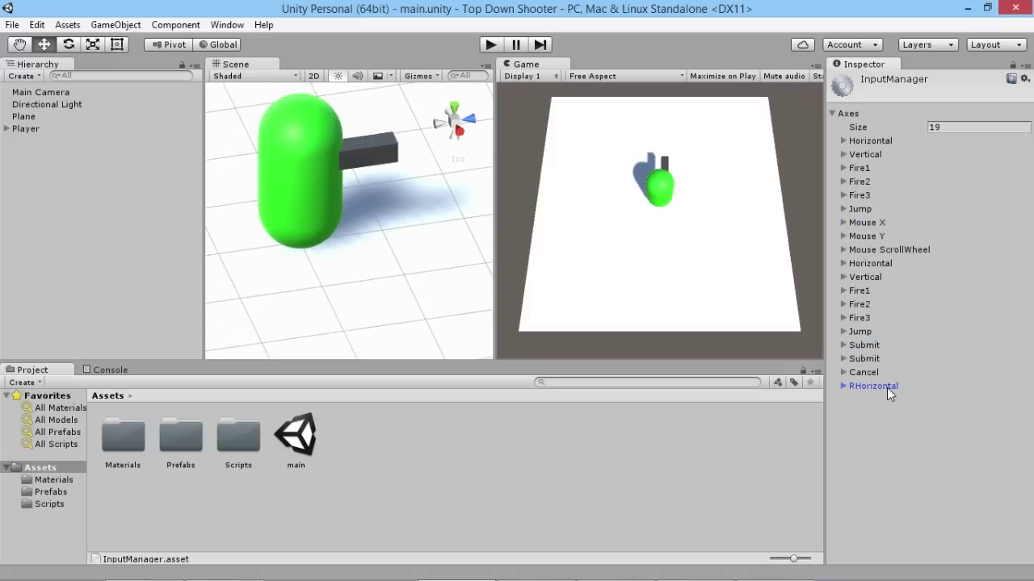
- Increase Axes size to 20, adding a copy of RHorizontal, and expand it
{"action": "left_click", "coordinate": [981, 127]}
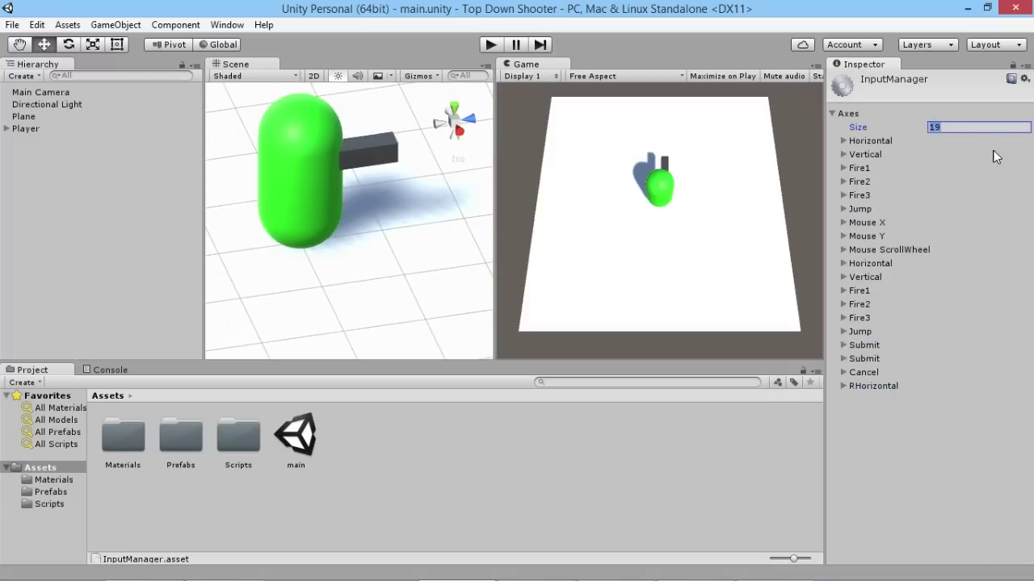
{"action": "type", "text": "20"}
{"action": "key", "text": "Return"}
{"action": "left_click", "coordinate": [846, 400]}
- Rename the copy to RVertical, map it to the 5th joystick axis, and collapse it
{"action": "scroll", "coordinate": [895, 428], "scroll_direction": "down", "scroll_amount": 2}
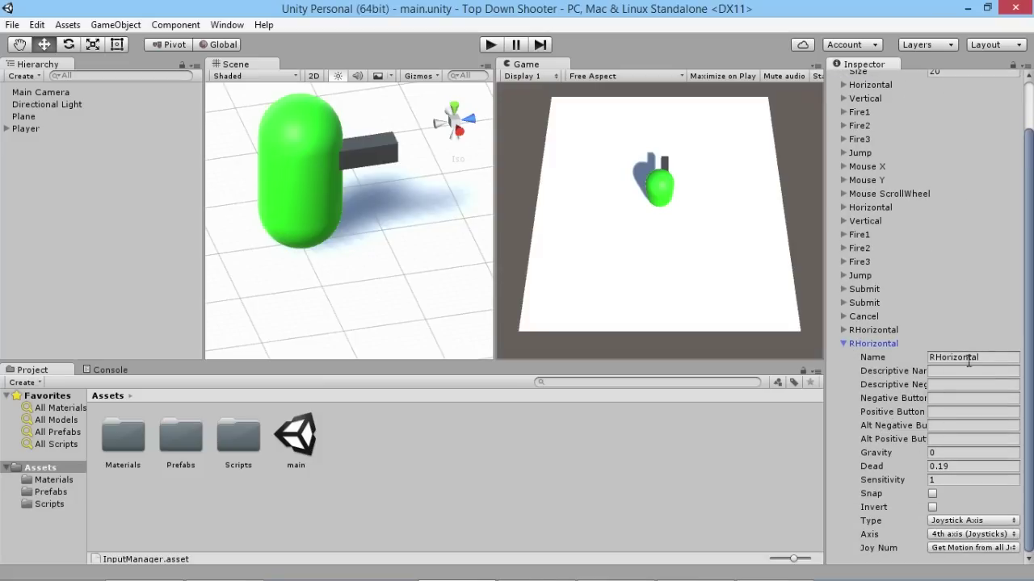
{"action": "left_click_drag", "start_coordinate": [934, 357], "coordinate": [979, 357]}
{"action": "type", "text": "Vertical"}
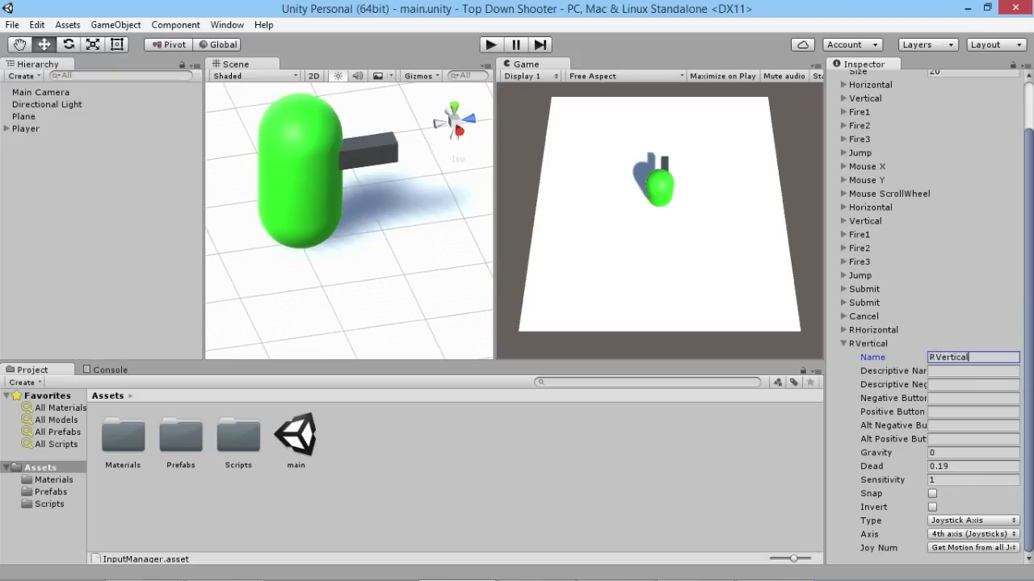
{"action": "left_click", "coordinate": [965, 535]}
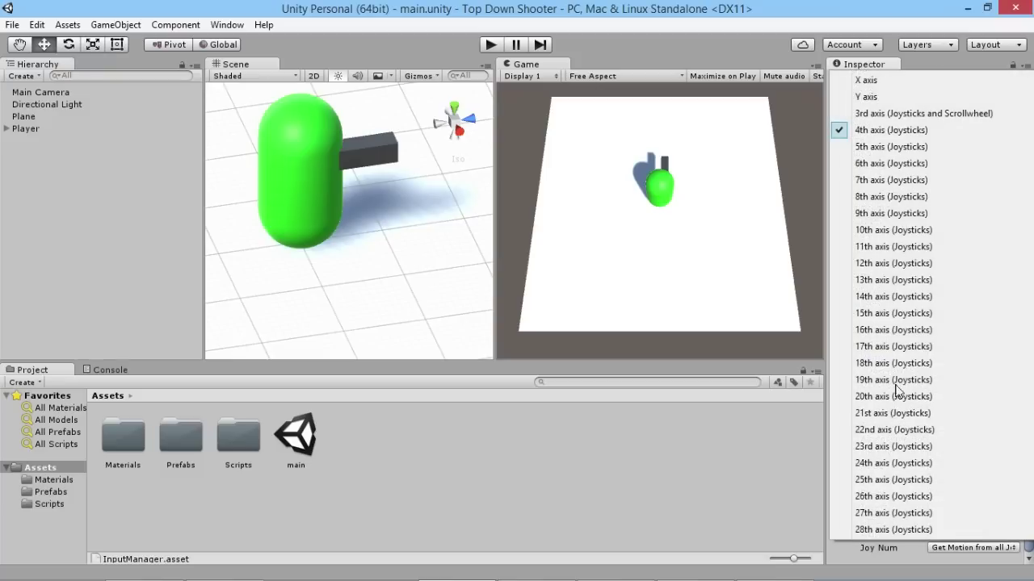
{"action": "left_click", "coordinate": [893, 147]}
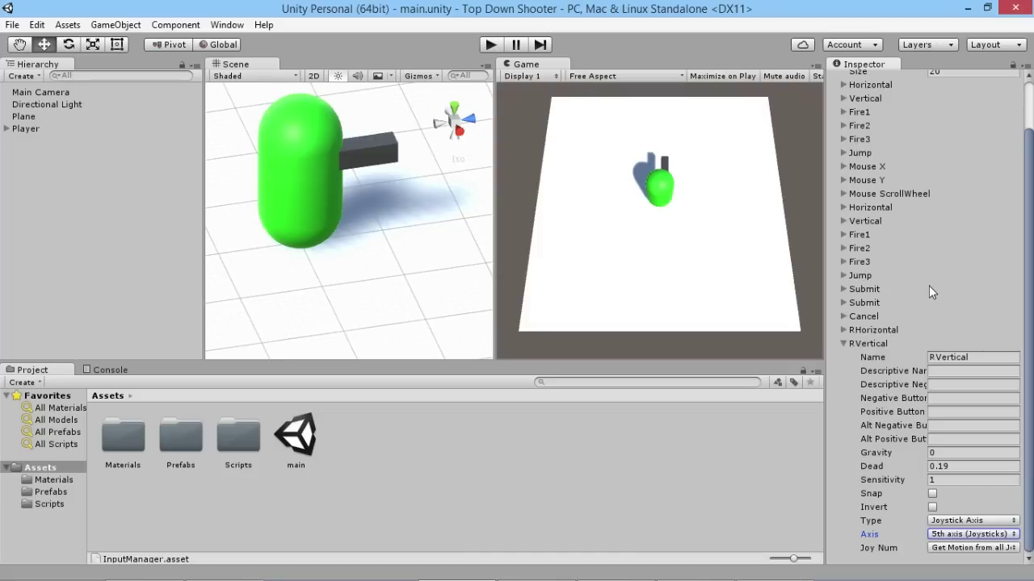
{"action": "left_click", "coordinate": [844, 343]}
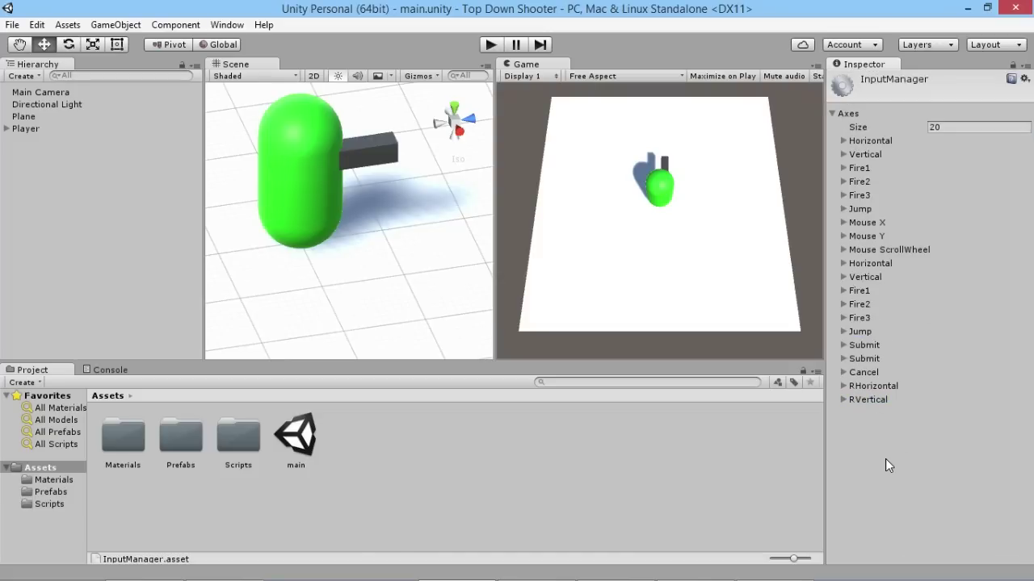